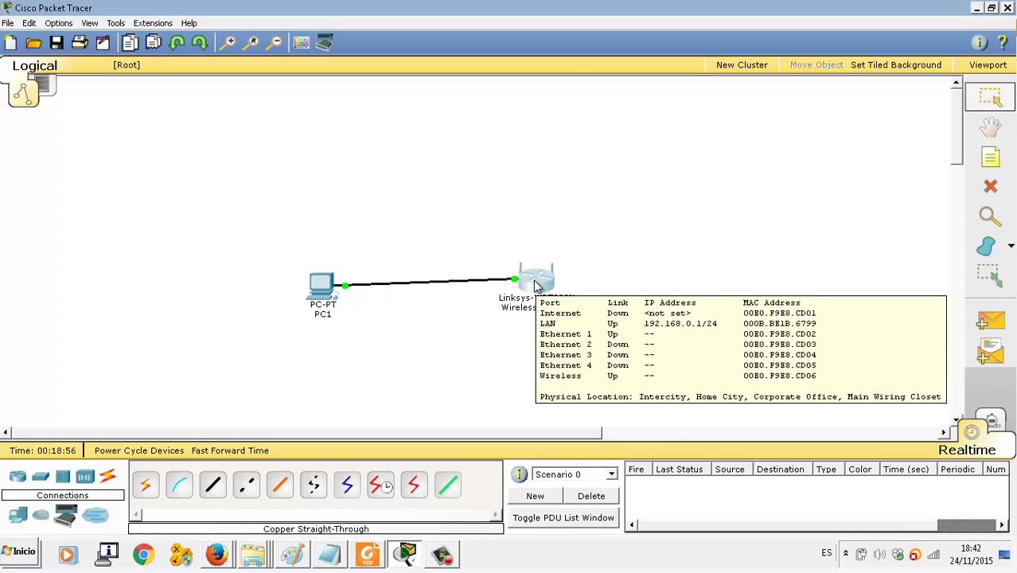
Step: Assign PC1's FastEthernet0 the static IP 192.168.0.2 with default subnet mask 255.255.255.0
left_click(320, 287)
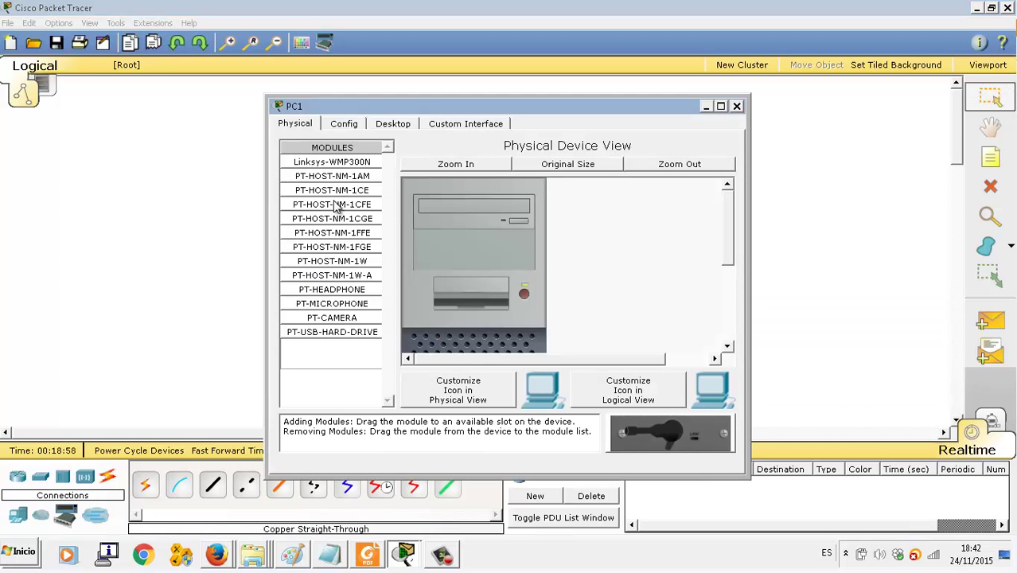
left_click(344, 125)
left_click(340, 233)
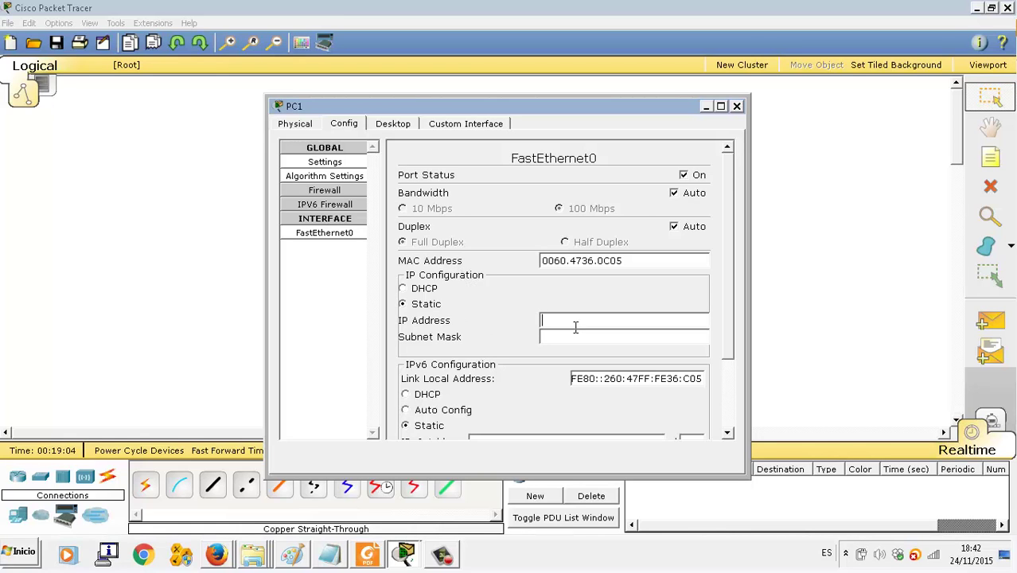
type("192.168.0.2")
left_click(576, 335)
left_click(738, 107)
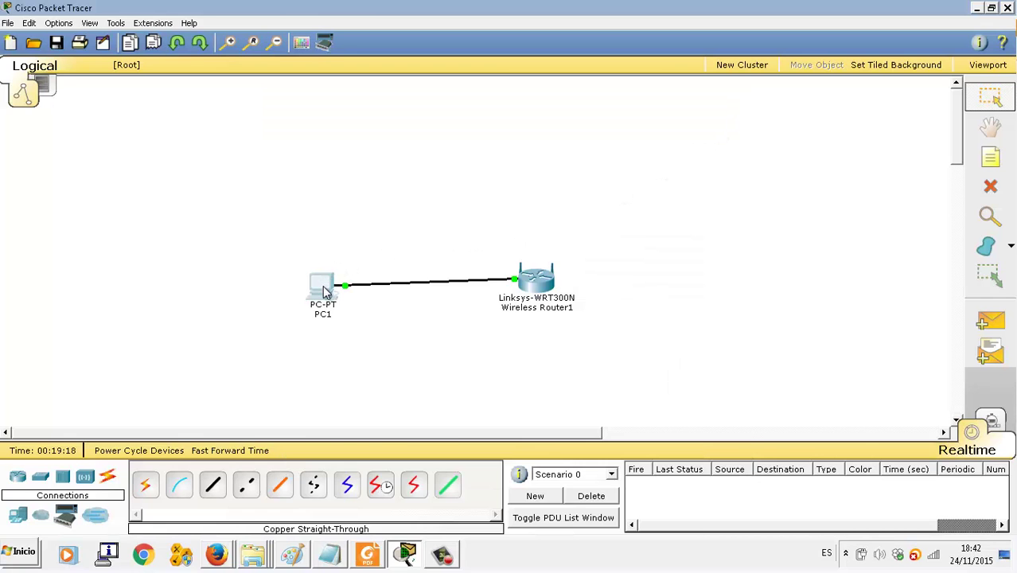
Step: Run ping 192.168.0.1 from PC1's Command Prompt and confirm four replies with no loss
left_click(324, 293)
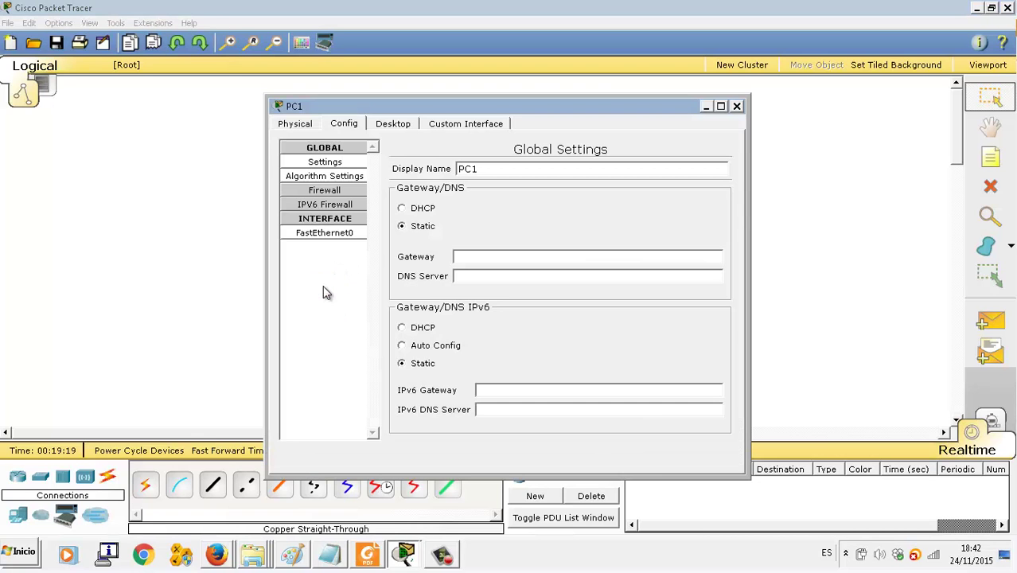
left_click(397, 128)
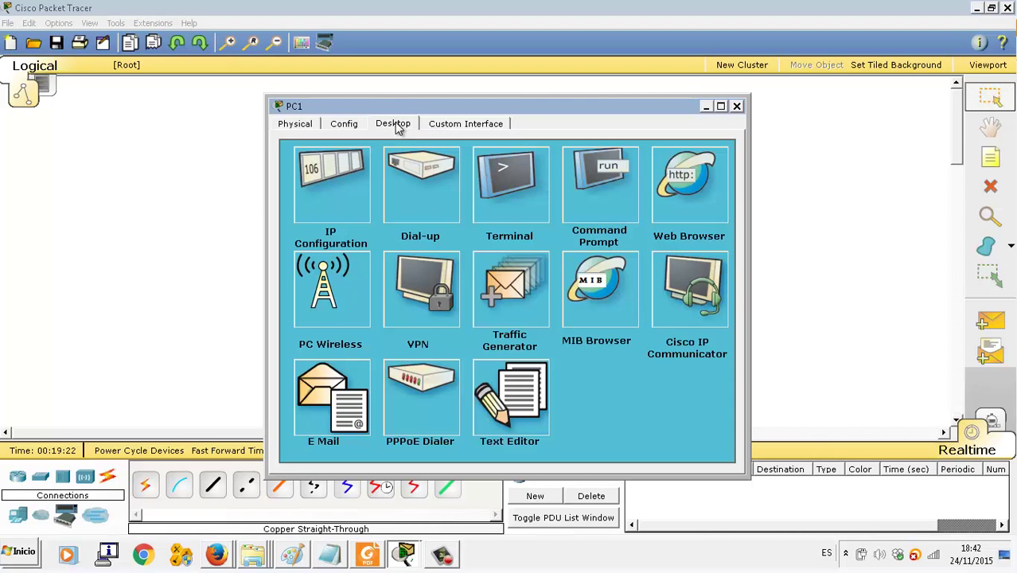
left_click(589, 191)
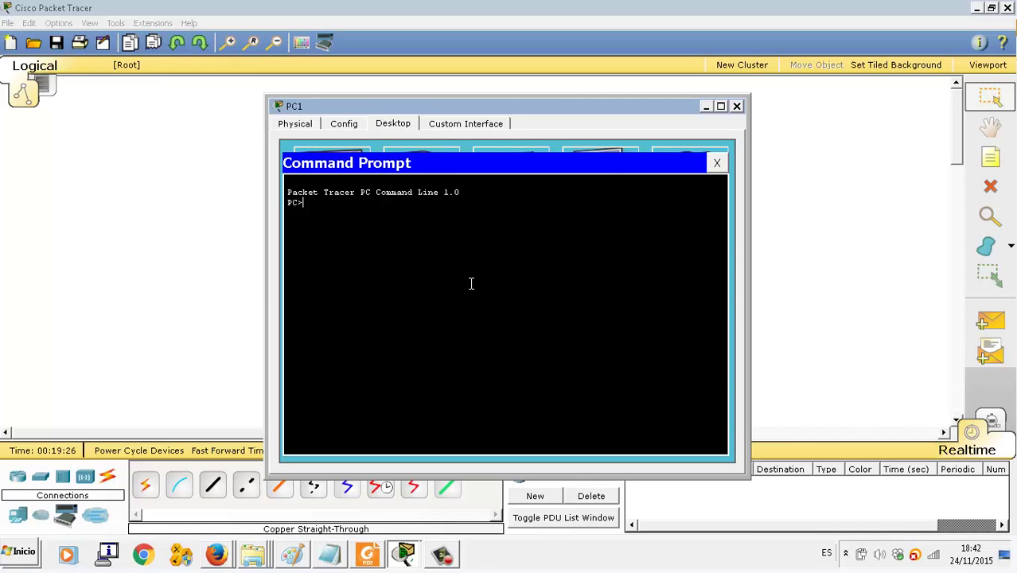
type("ping 192.168.0.1")
key("Return")
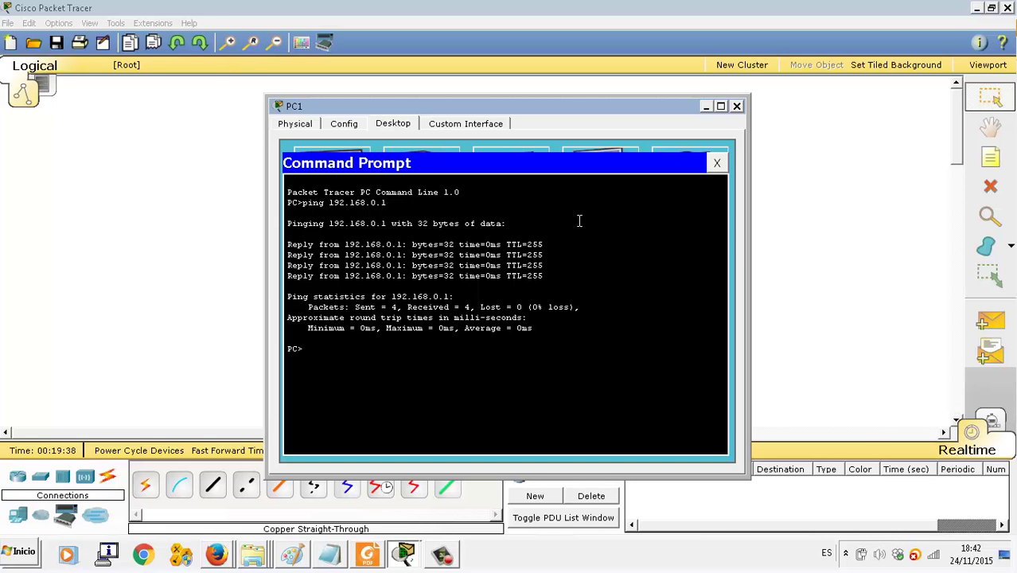
left_click(717, 162)
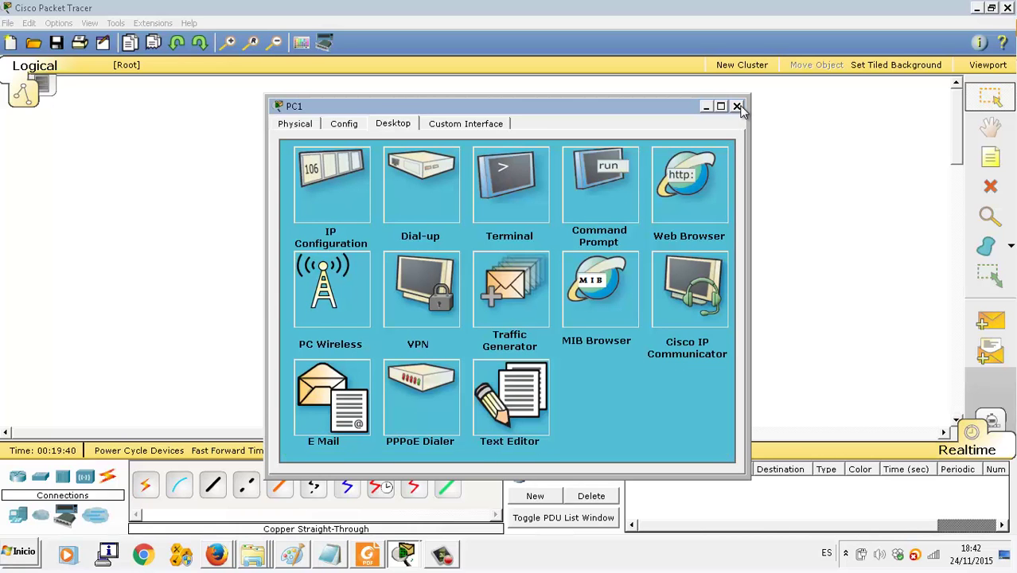
left_click(737, 107)
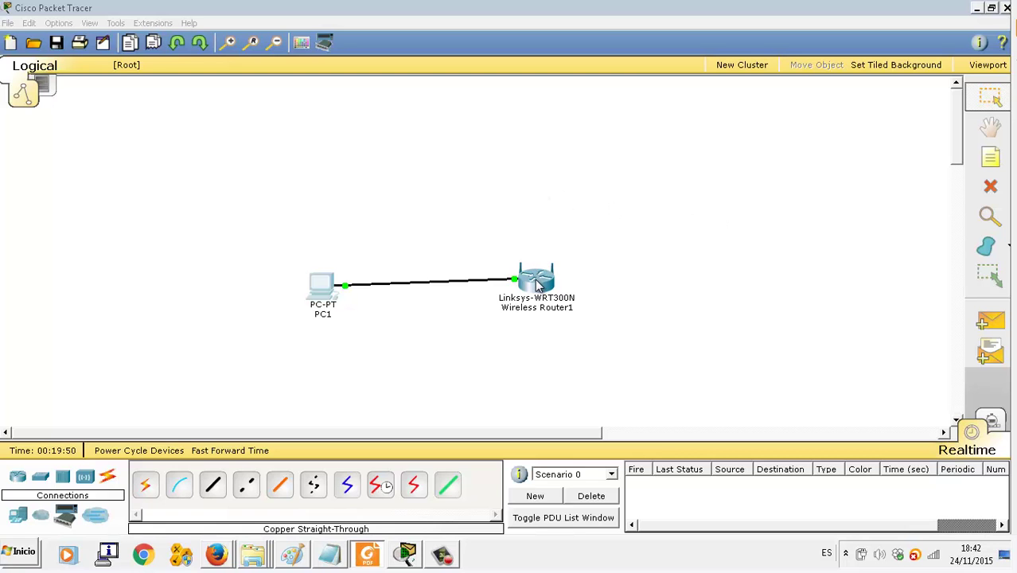
left_click(324, 288)
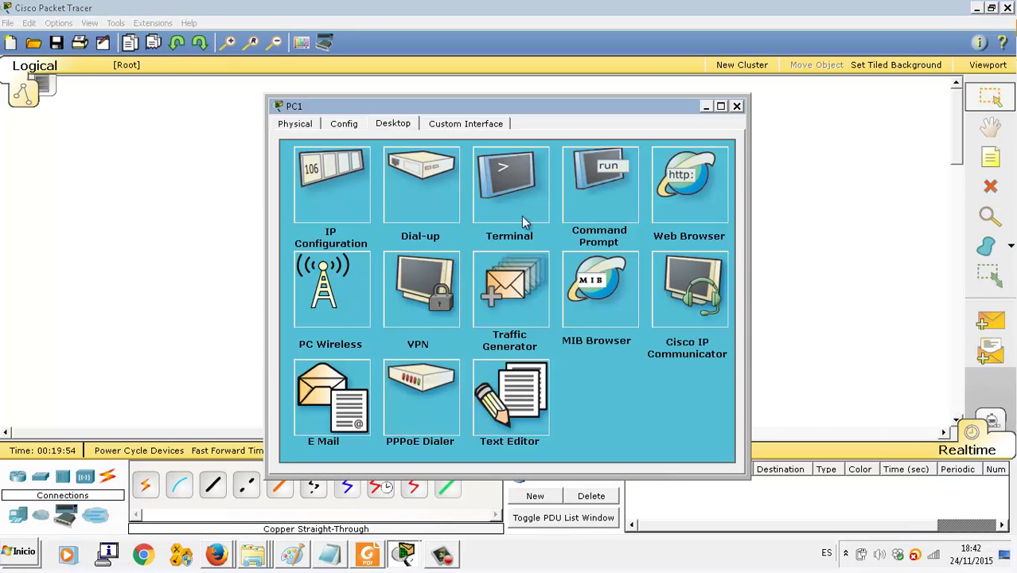
left_click(663, 179)
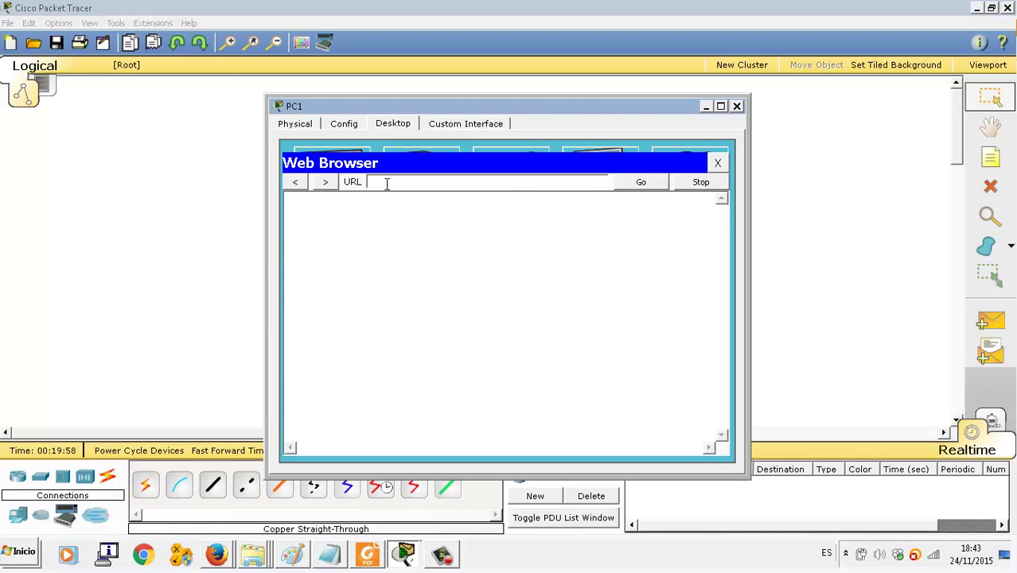
type("192.168.0.1")
key("Return")
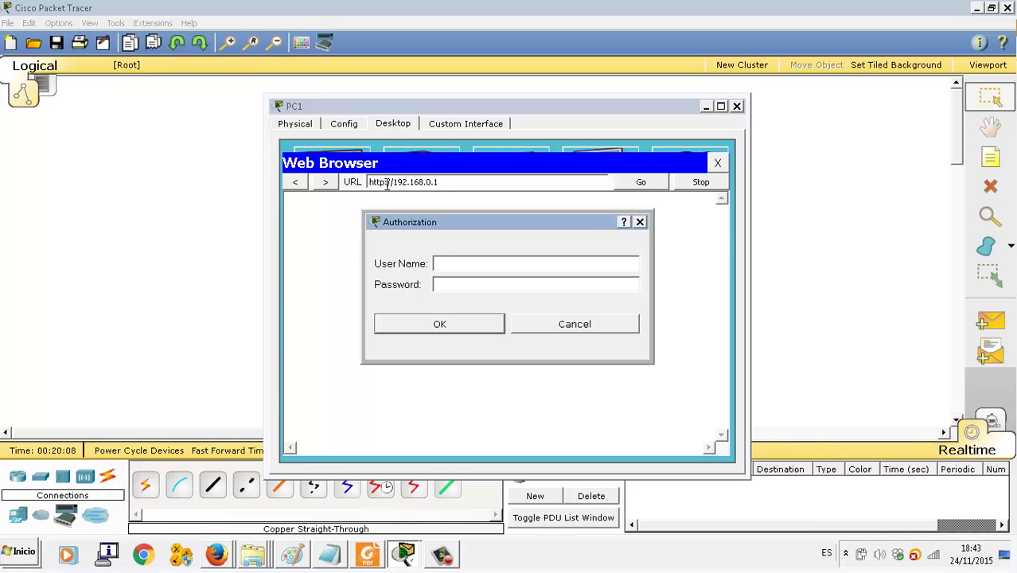
Step: Enter the router's user name and password at the authorization prompt
type("admin")
key("Tab")
type("admin")
Step: Log in and open Basic Wireless Settings, keeping network mode at Mixed
left_click(464, 332)
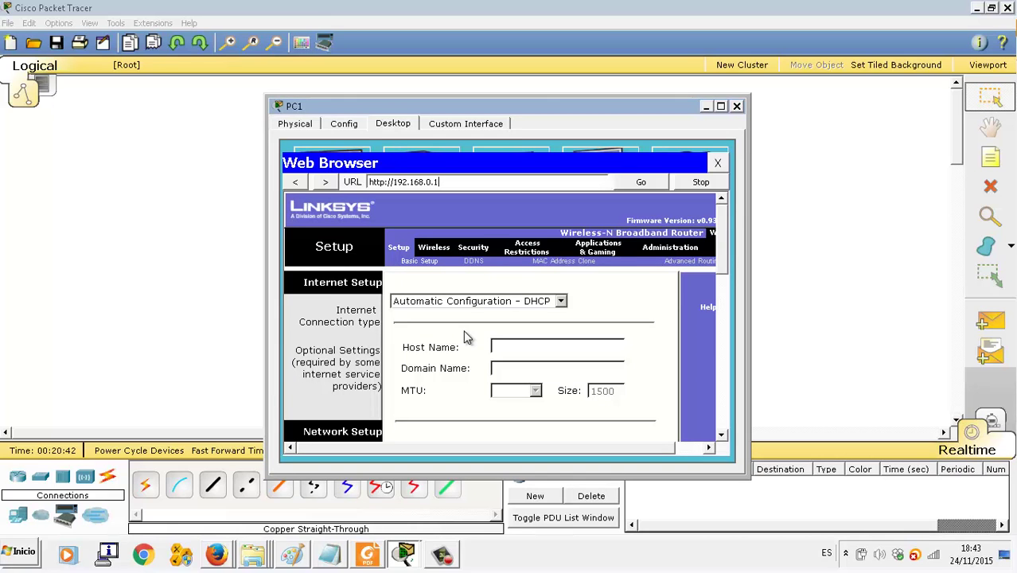
left_click(434, 247)
scroll(480, 305, "down", 1)
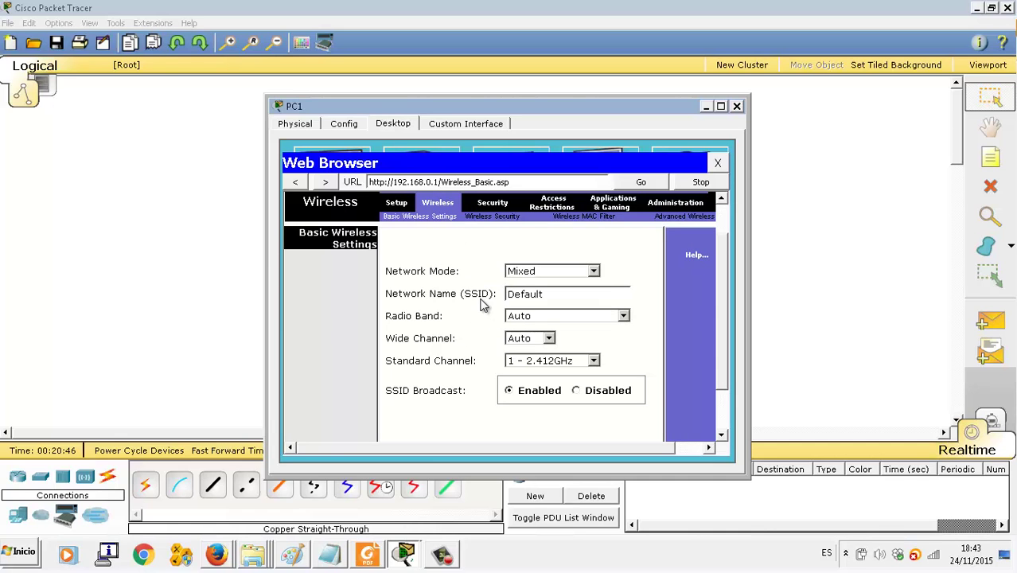
left_click(527, 273)
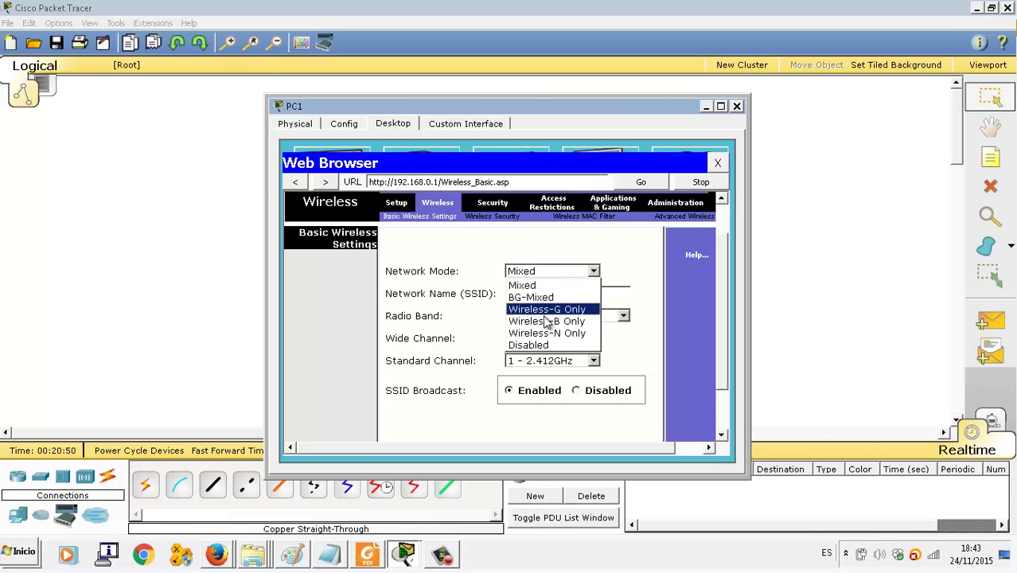
left_click(577, 256)
Step: Replace the SSID Default with IESKursaal
left_click_drag(562, 293, 396, 302)
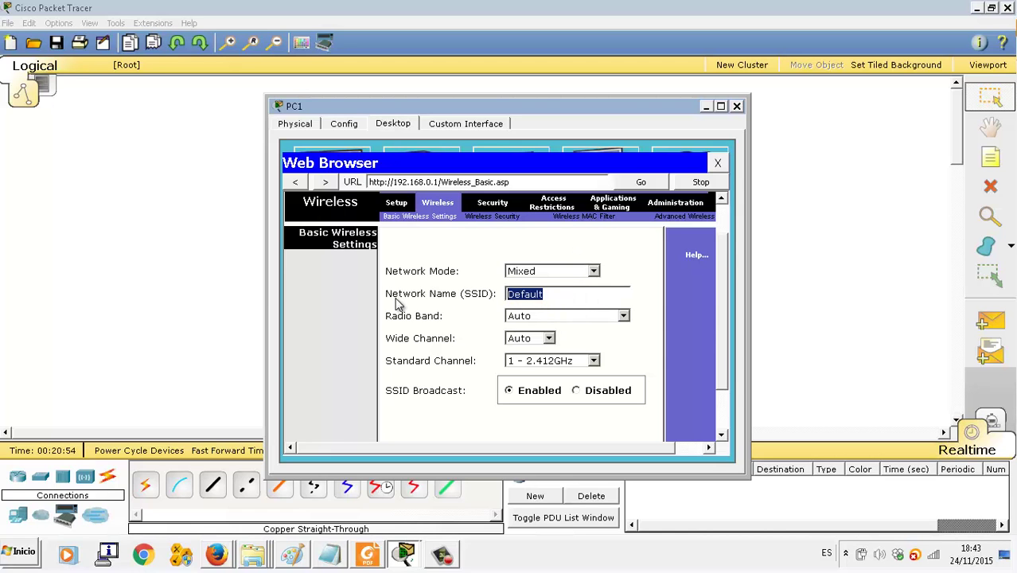
left_click(936, 557)
mouse_move(859, 345)
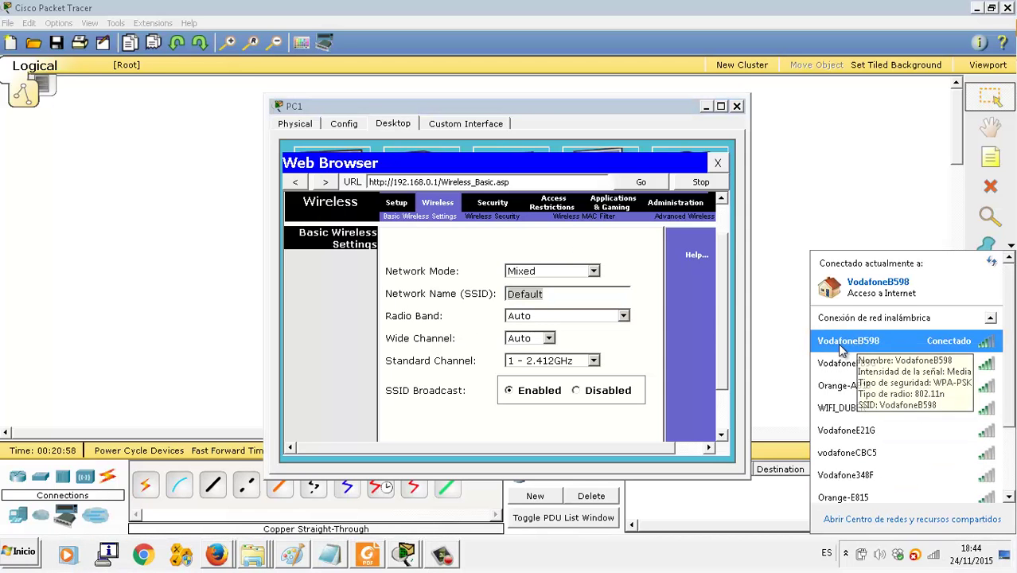
left_click(557, 296)
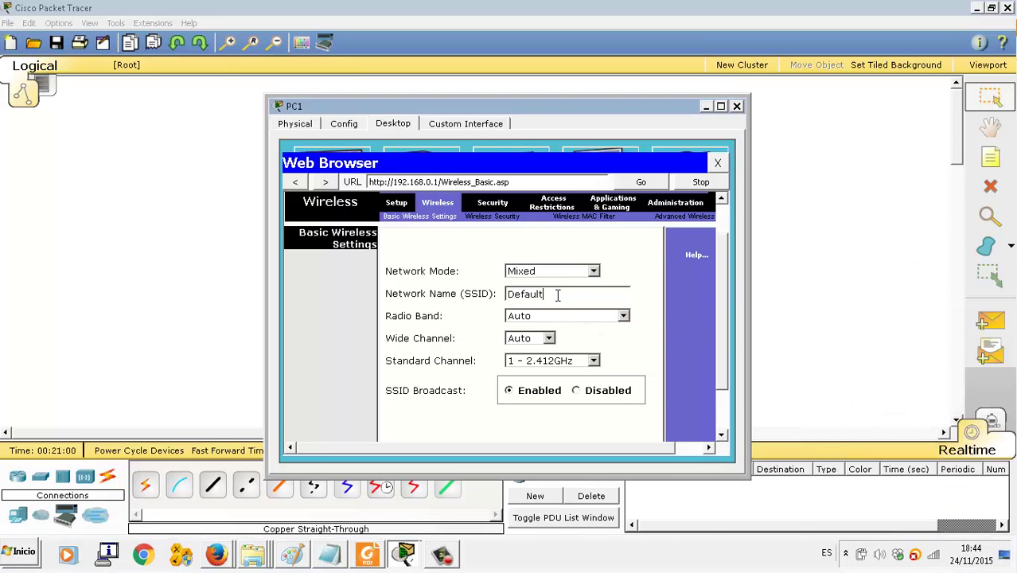
left_click_drag(607, 294, 325, 311)
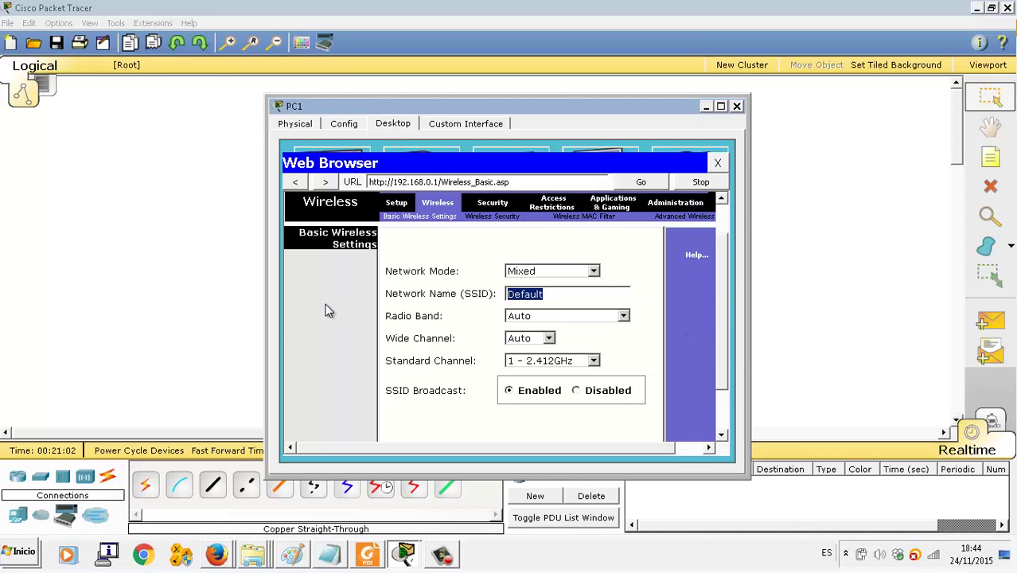
type("IESKursaal")
key("Tab")
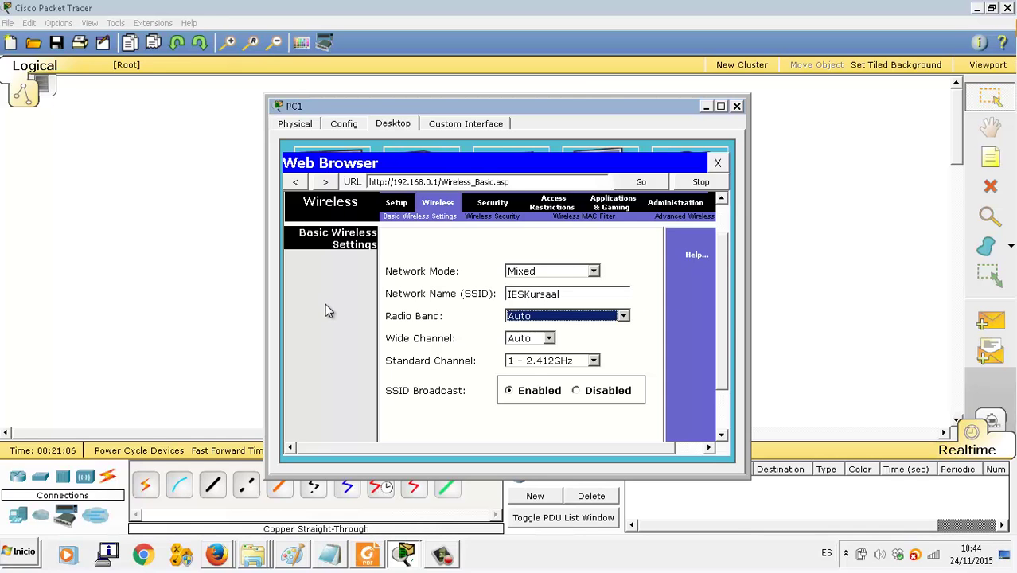
Step: Keep the standard channel at 1 - 2.412GHz
left_click(526, 362)
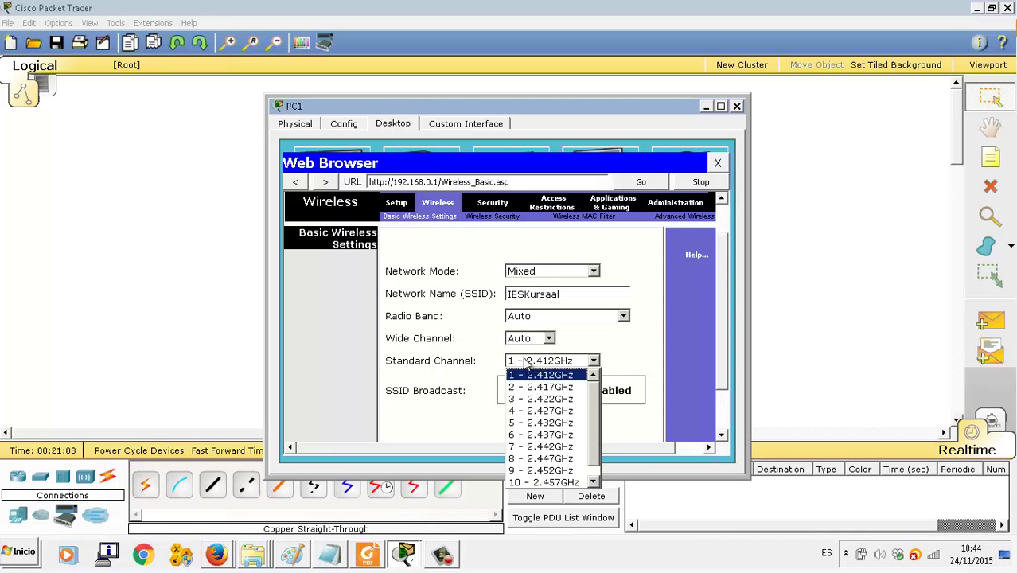
scroll(590, 448, "down", 1)
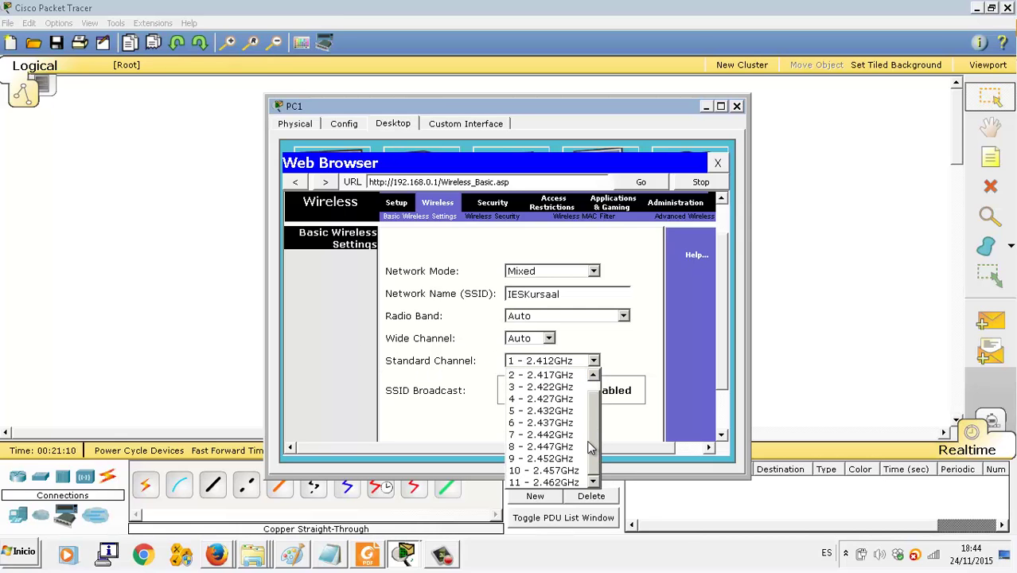
scroll(595, 386, "up", 1)
left_click(597, 363)
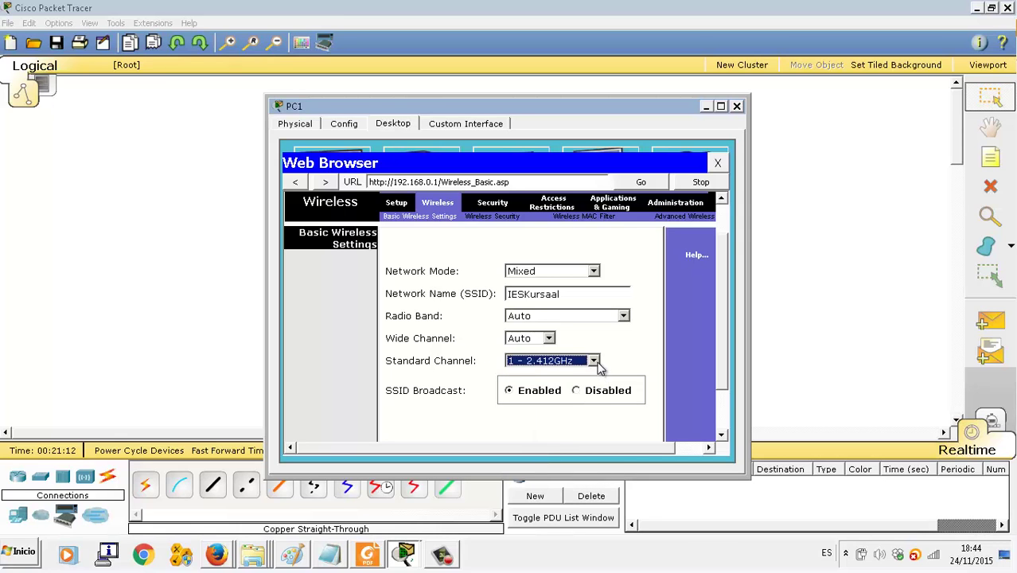
Step: Leave both the radio band and the wide channel at Auto
left_click(549, 338)
left_click(551, 339)
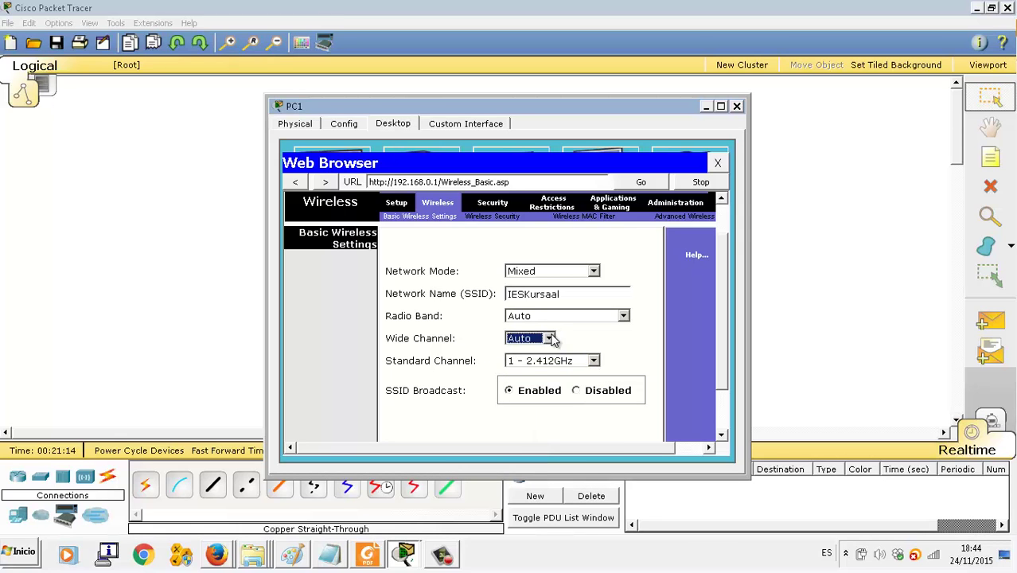
left_click(565, 319)
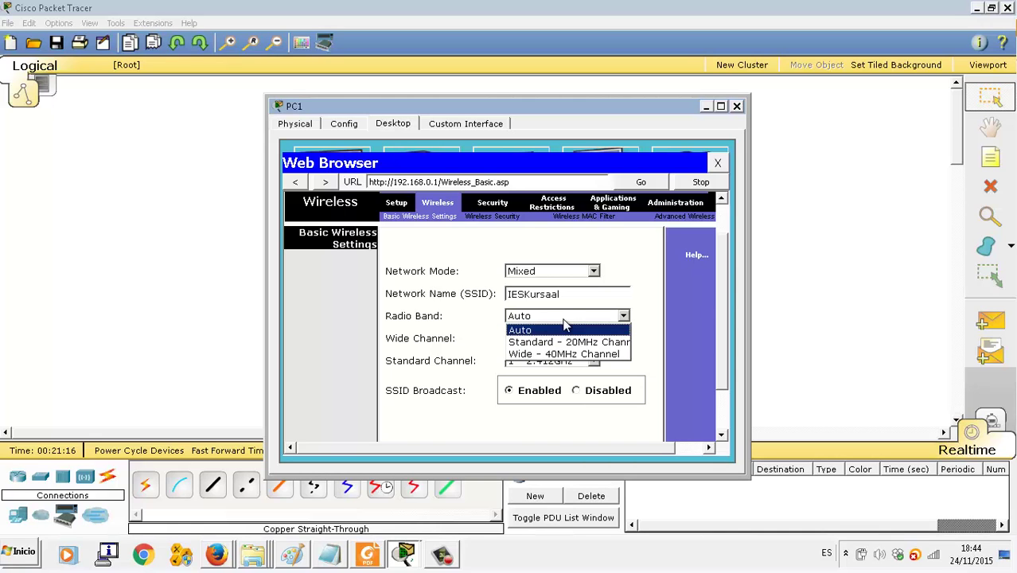
left_click(564, 323)
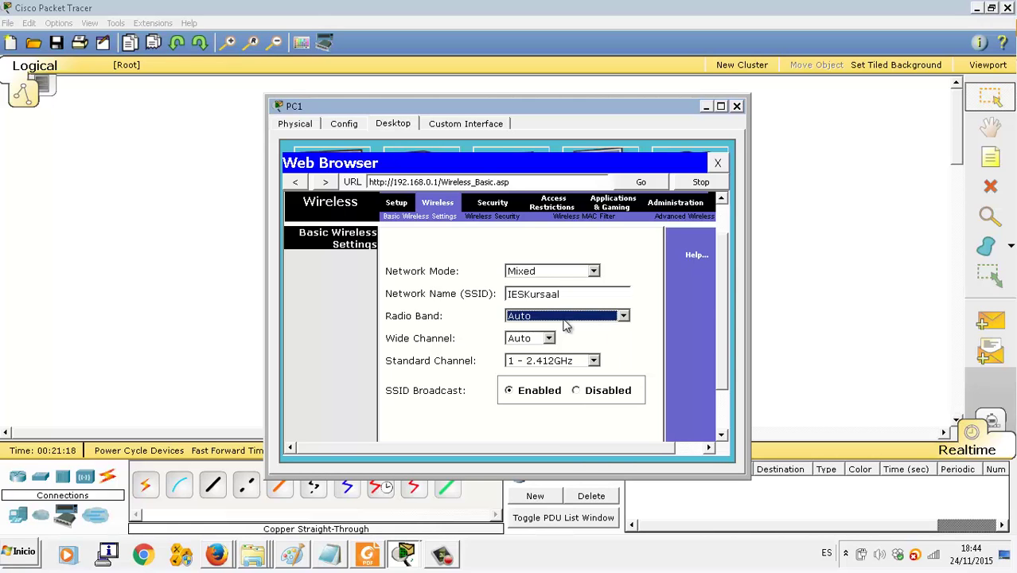
left_click(564, 323)
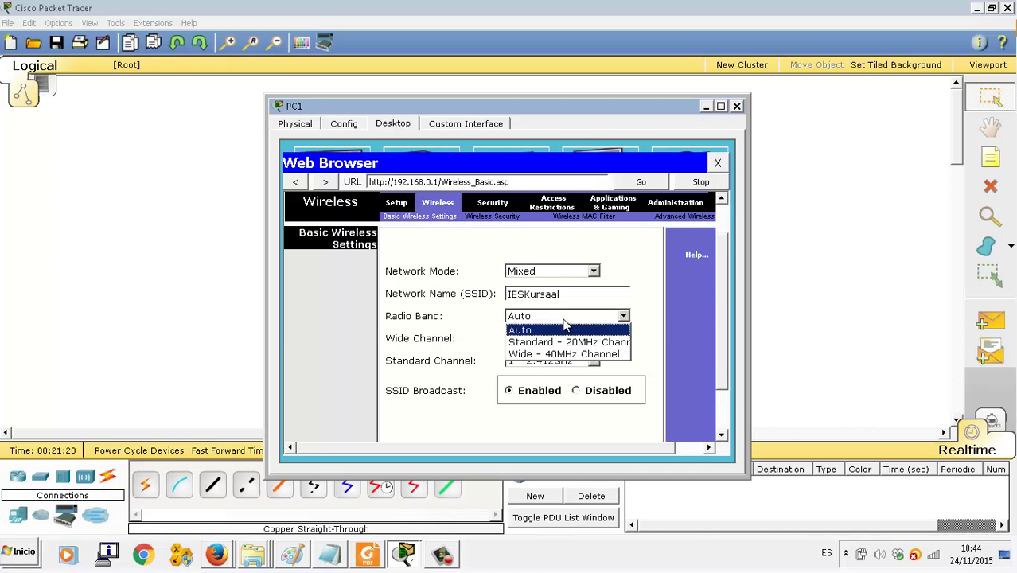
left_click(410, 325)
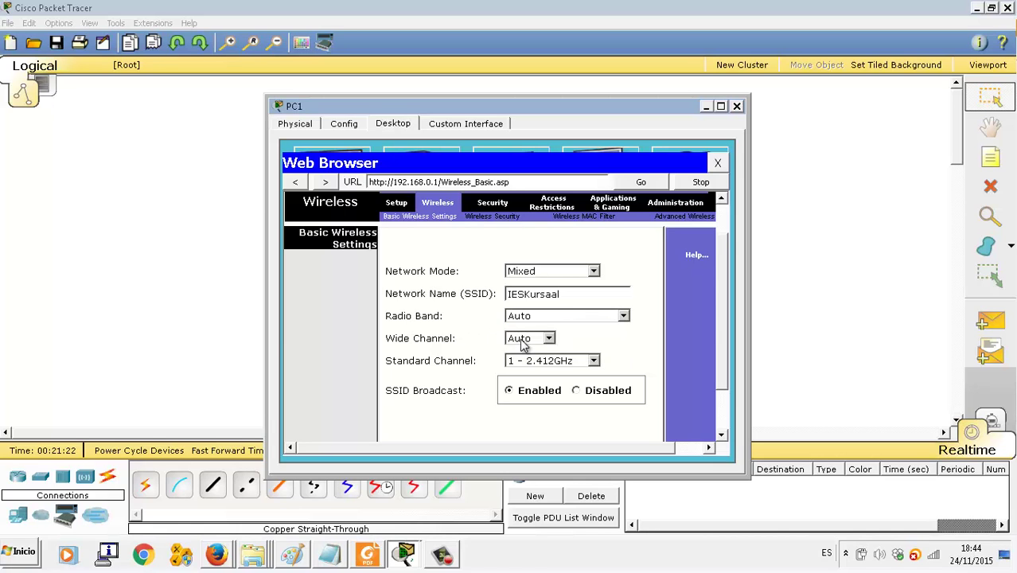
left_click(521, 341)
left_click(524, 347)
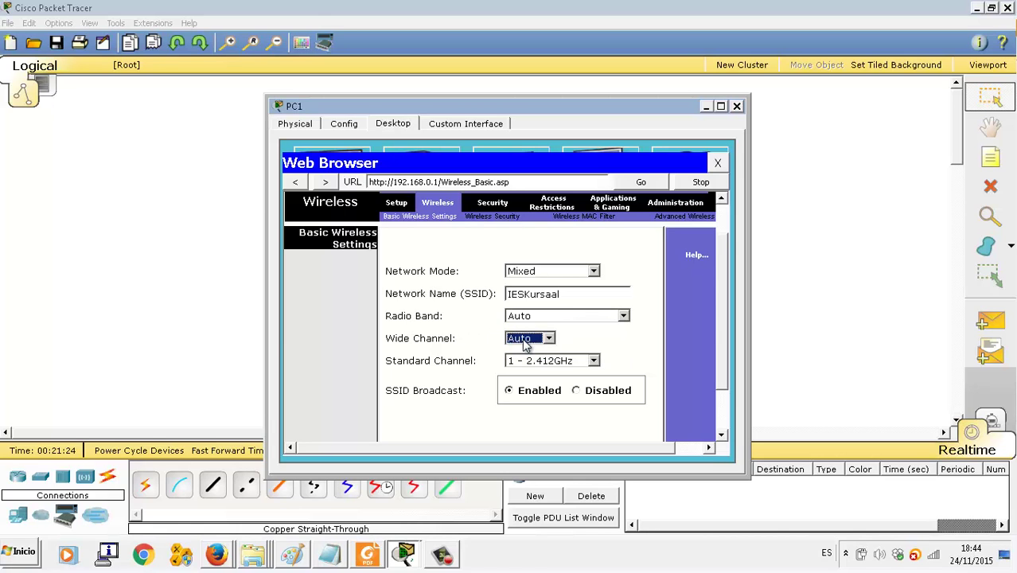
Step: Reconfirm the standard channel at 1 - 2.412GHz
left_click(524, 363)
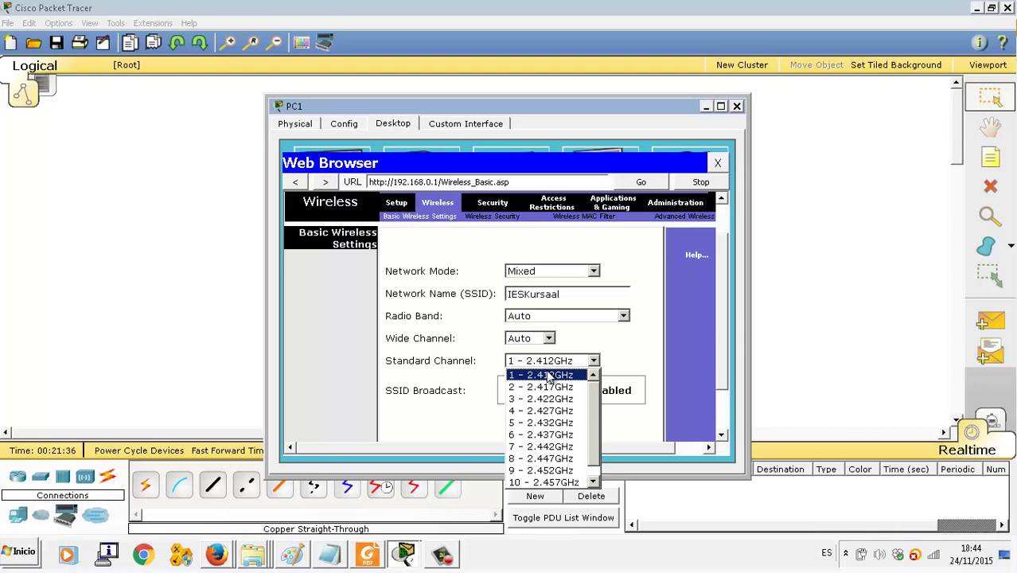
left_click(602, 359)
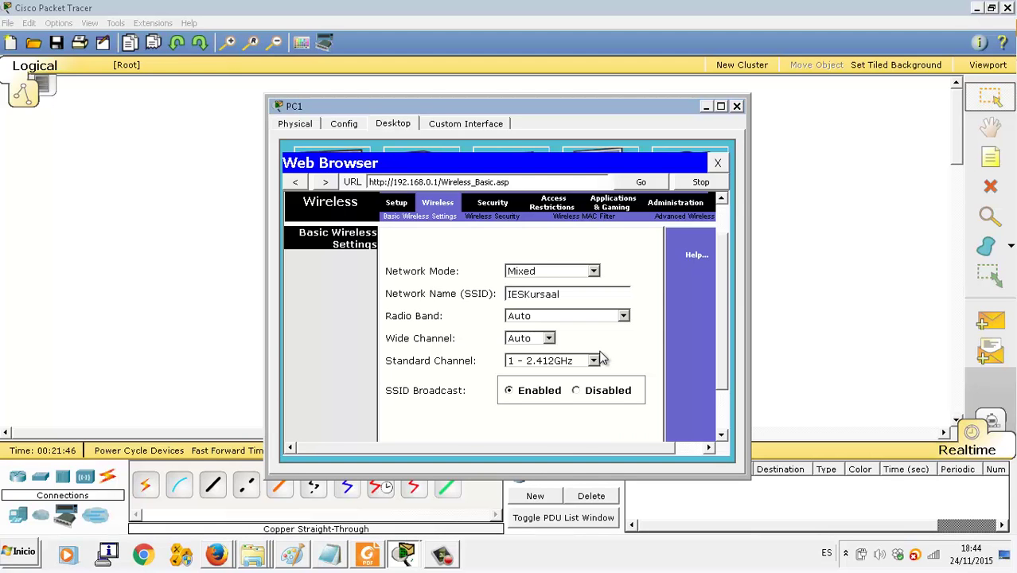
left_click_drag(727, 359, 722, 455)
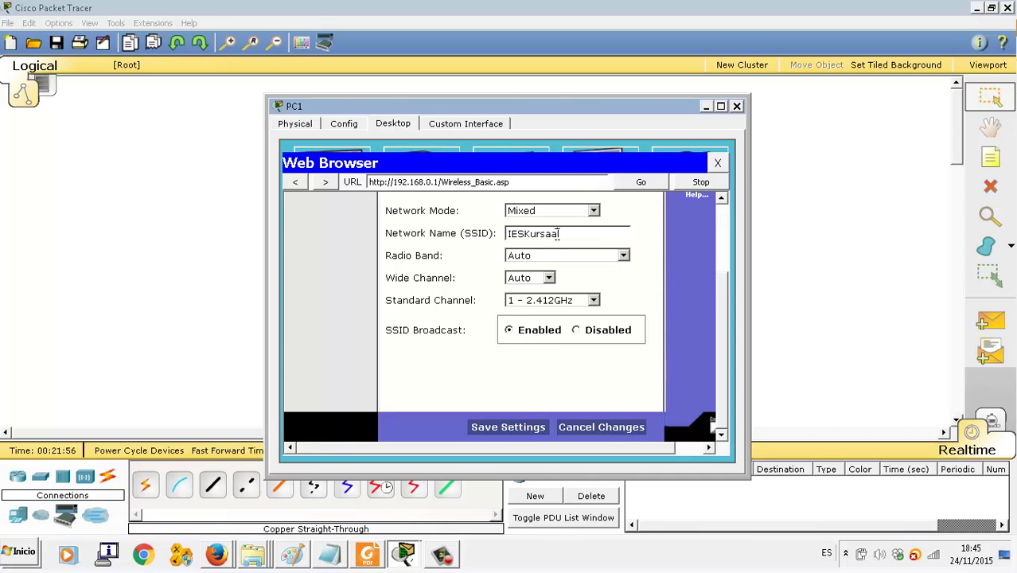
scroll(560, 233, "up", 3)
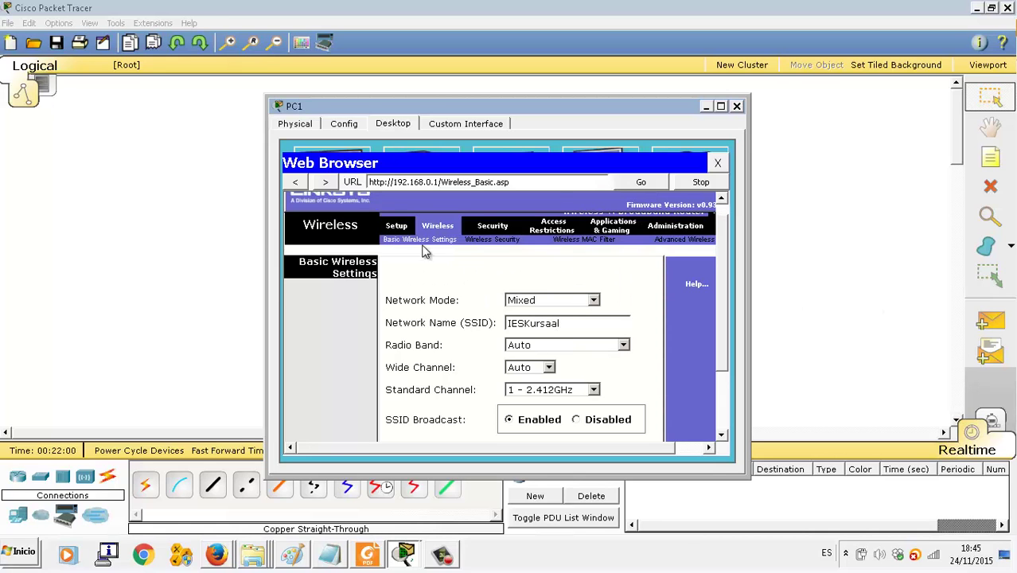
Step: Save the basic wireless settings, then close PC1's browser and device window
left_click(488, 244)
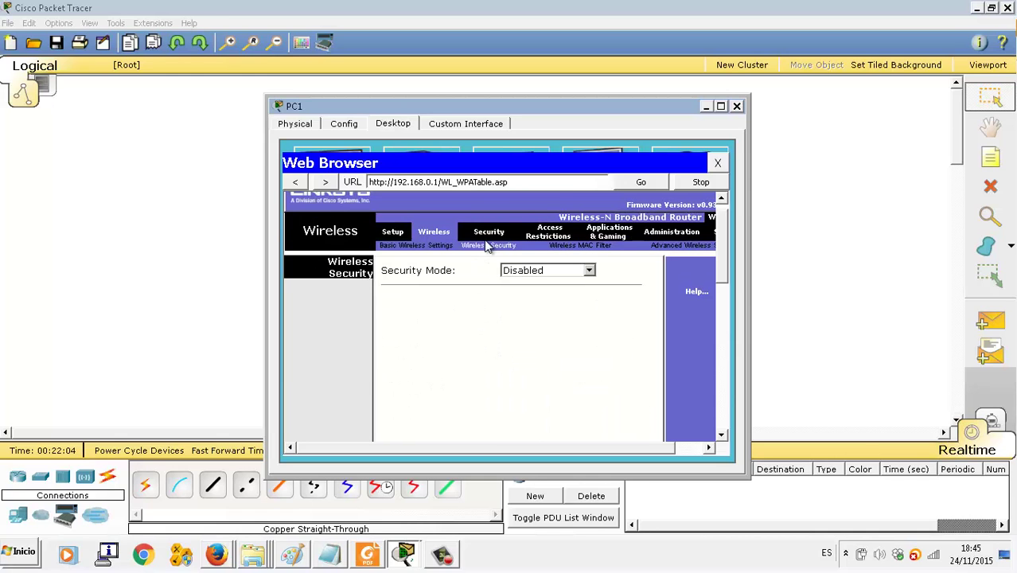
left_click(432, 245)
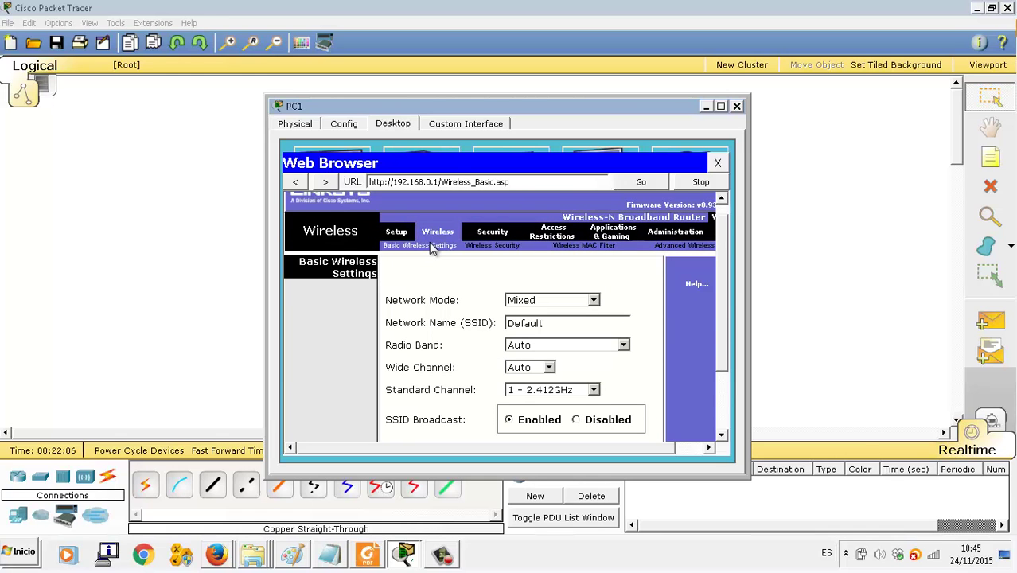
left_click_drag(721, 322, 719, 416)
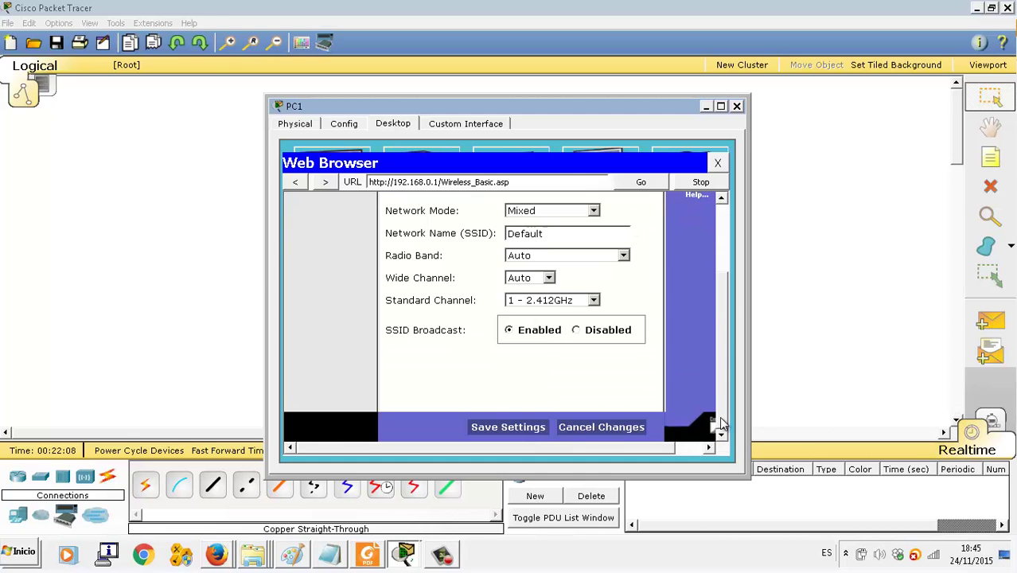
left_click(516, 425)
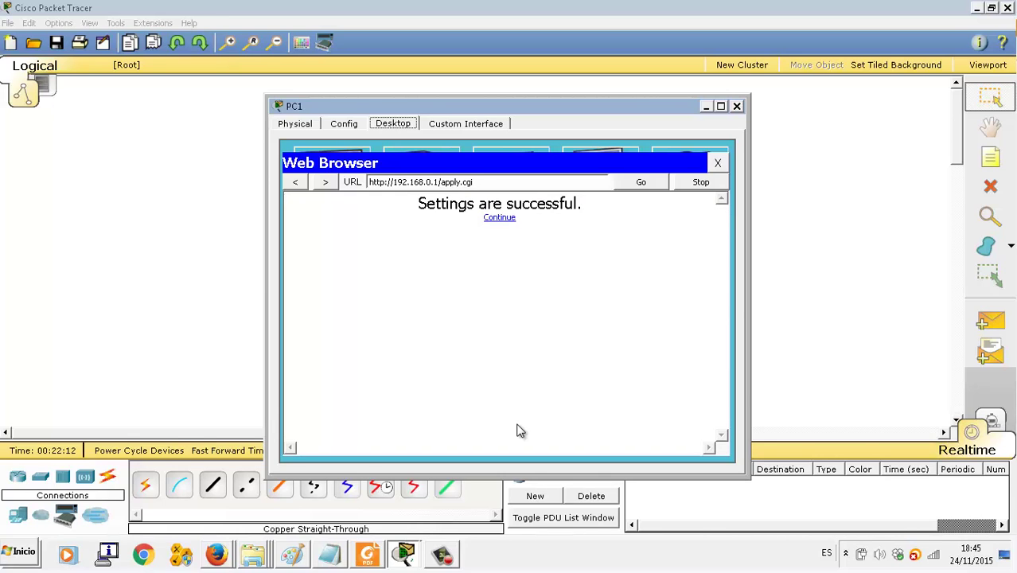
left_click(510, 219)
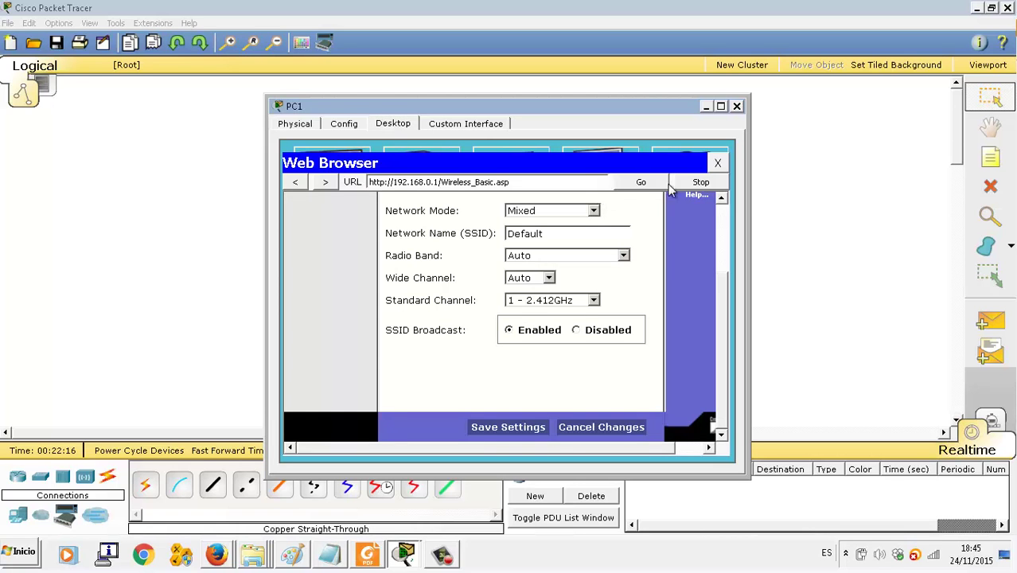
left_click(718, 163)
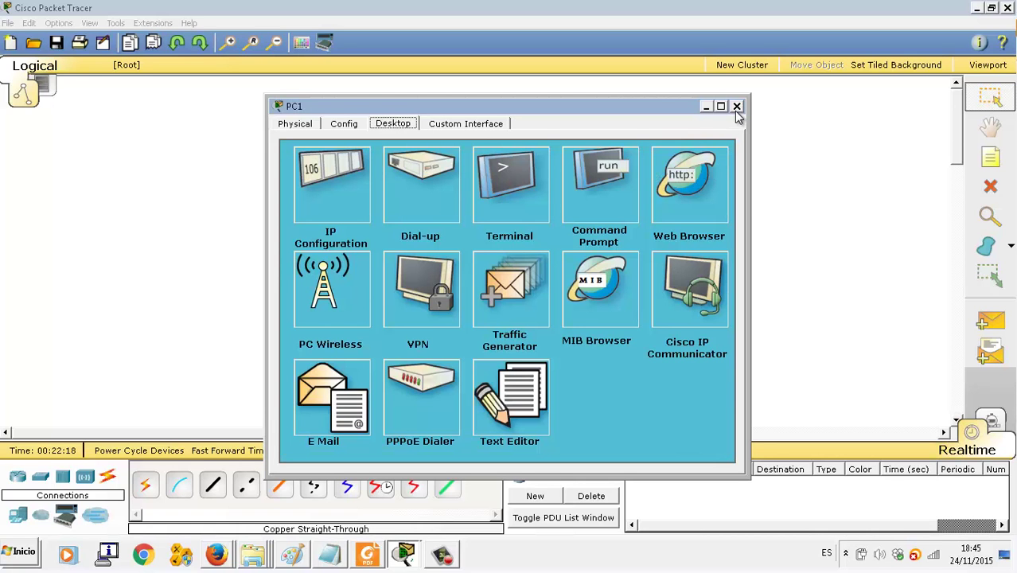
left_click(738, 106)
Step: Review Wireless Router1's GUI Wireless and Setup pages showing SSID Default, then close it
left_click(543, 285)
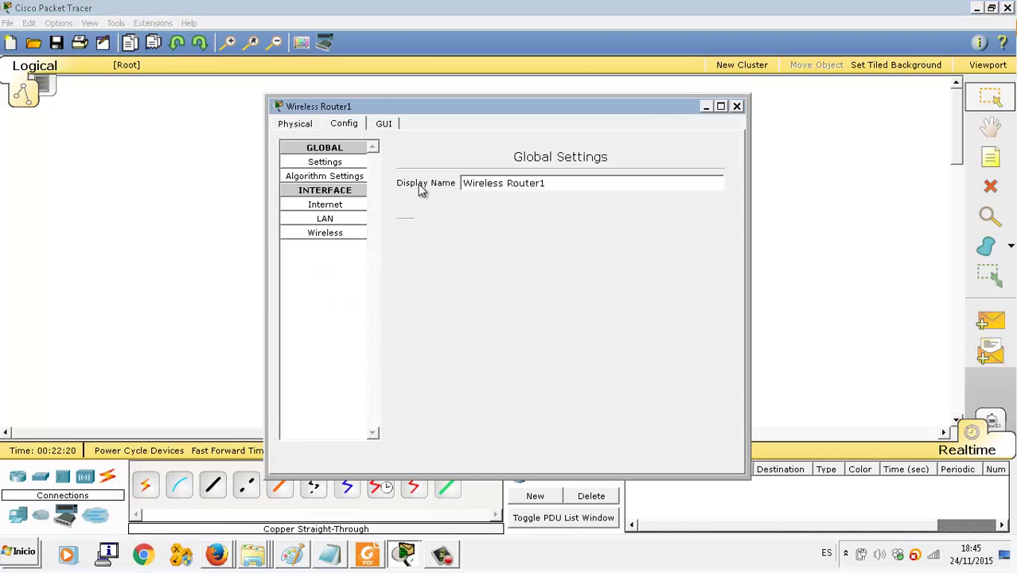
left_click(382, 126)
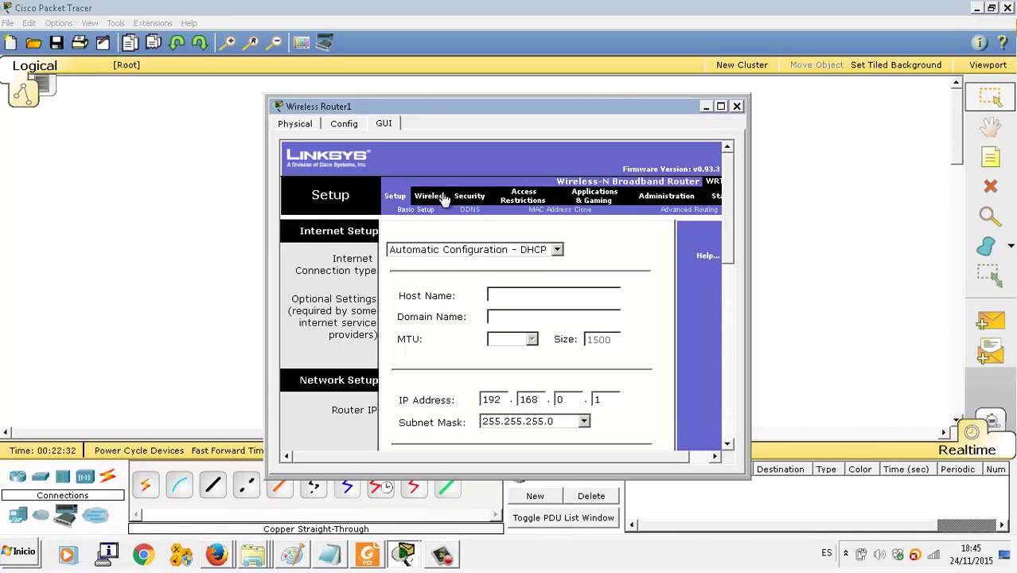
left_click(442, 201)
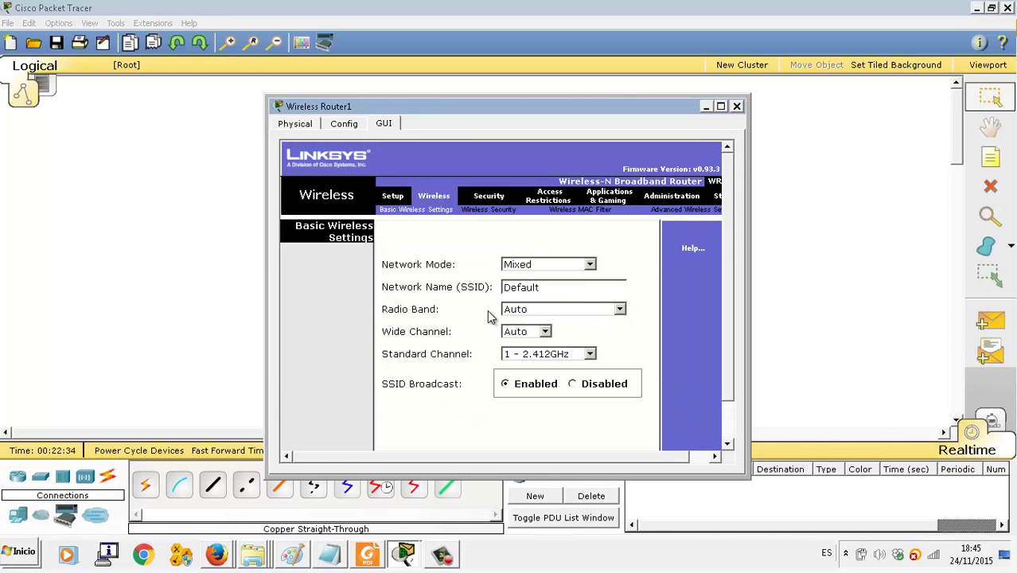
scroll(487, 310, "down", 1)
scroll(488, 309, "up", 1)
left_click(398, 200)
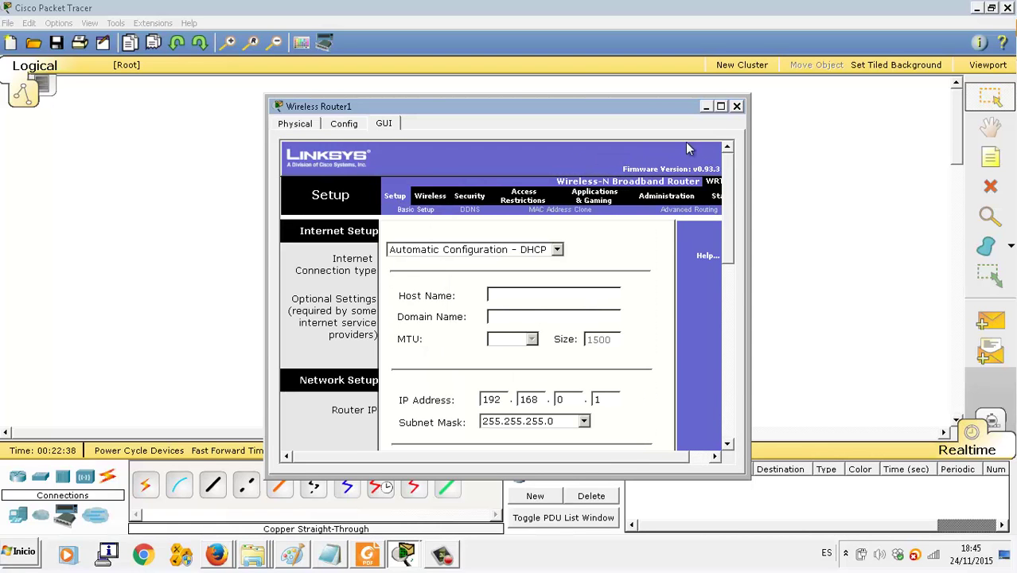
left_click(737, 107)
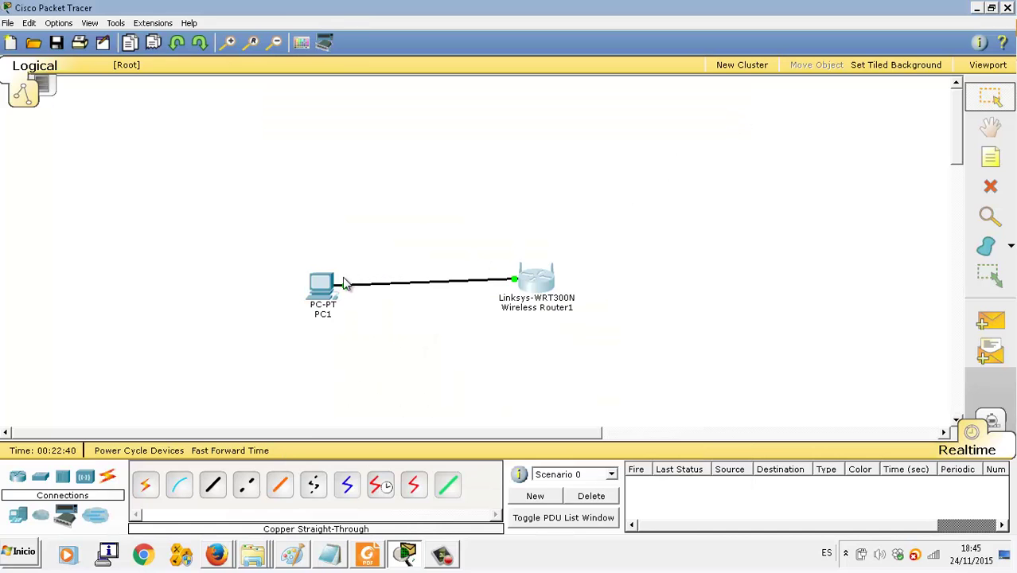
mouse_move(328, 286)
left_click(442, 557)
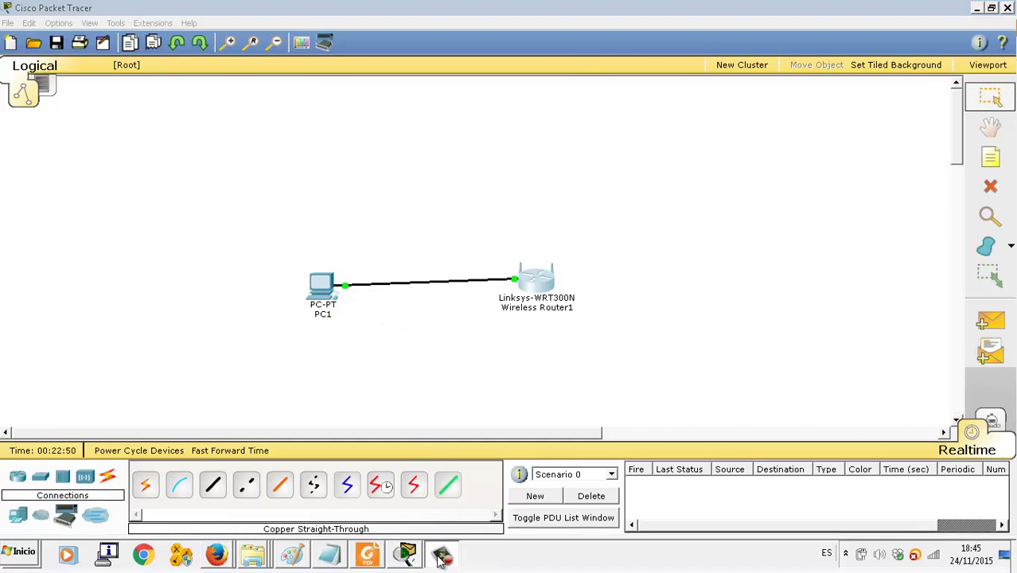